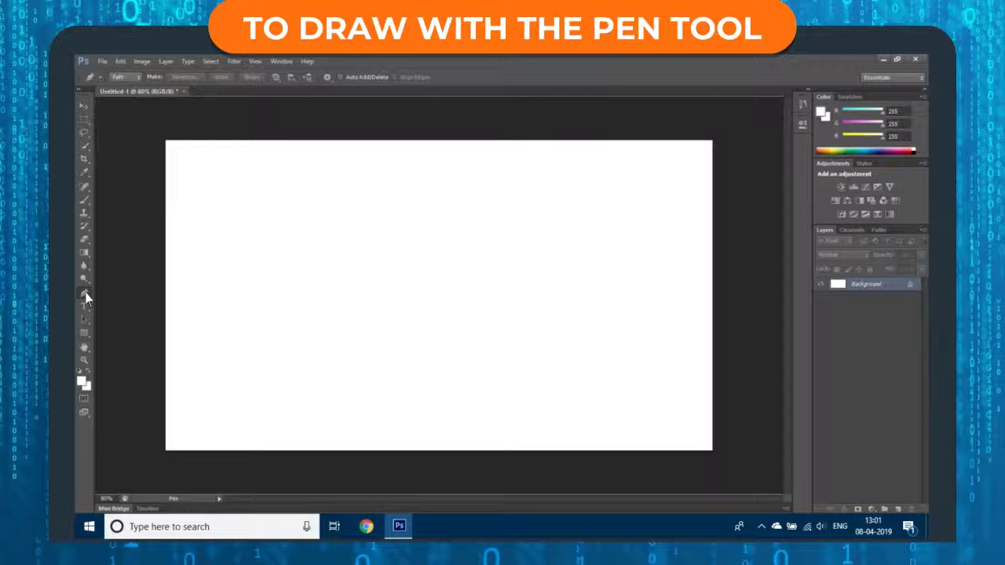
# Activate the Pen tool with Auto Add/Delete and Rubber Band enabled
pyautogui.rightClick(85, 292)
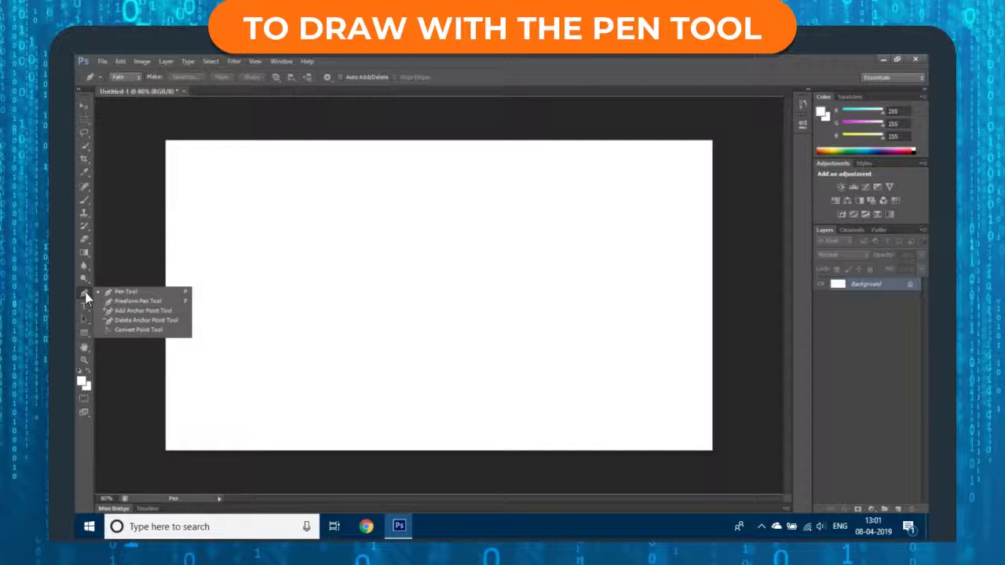
pyautogui.click(339, 77)
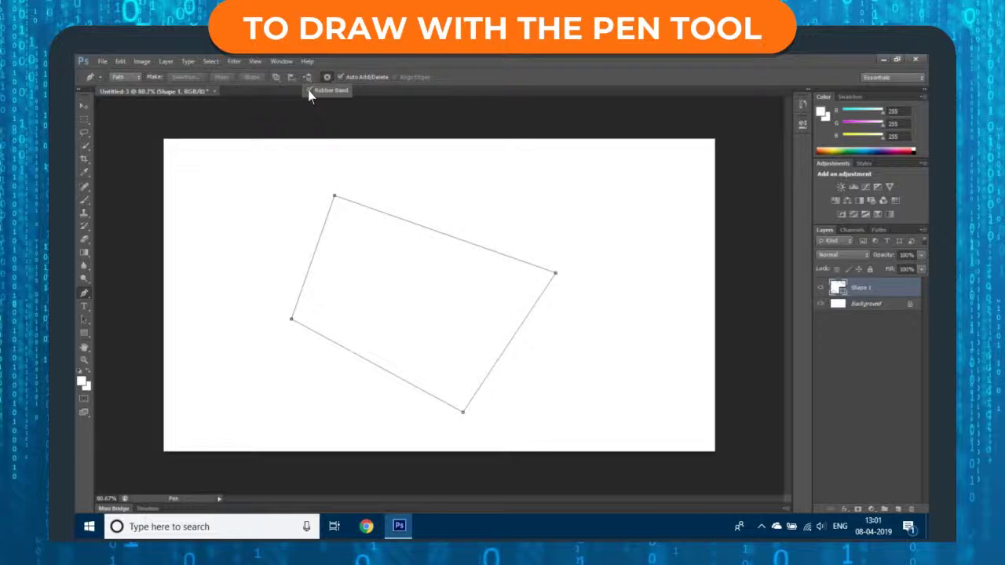
pyautogui.click(309, 90)
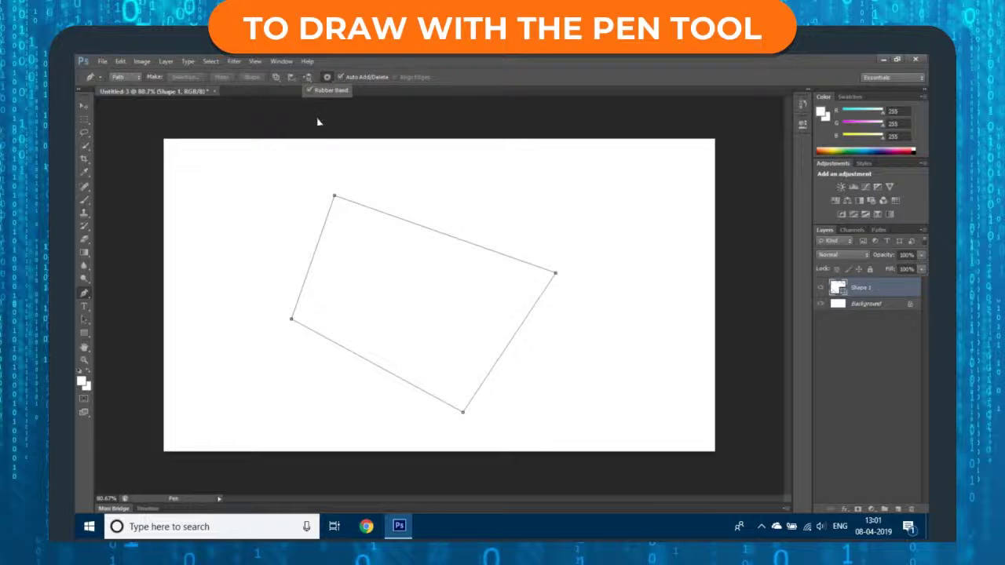
# Draw a closed four-cornered path surrounding the existing quadrilateral and show the document's list of paths
pyautogui.click(331, 165)
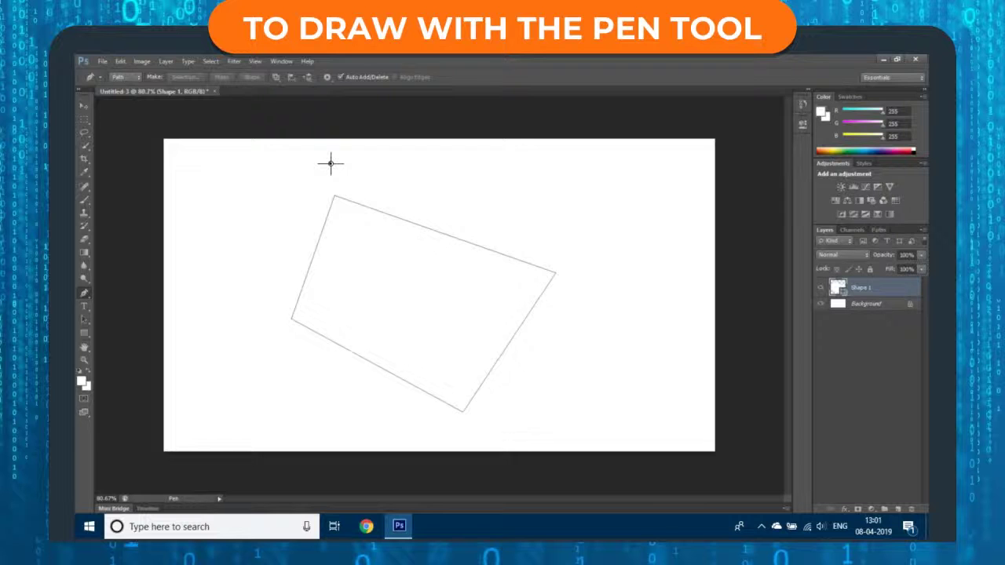
pyautogui.click(597, 255)
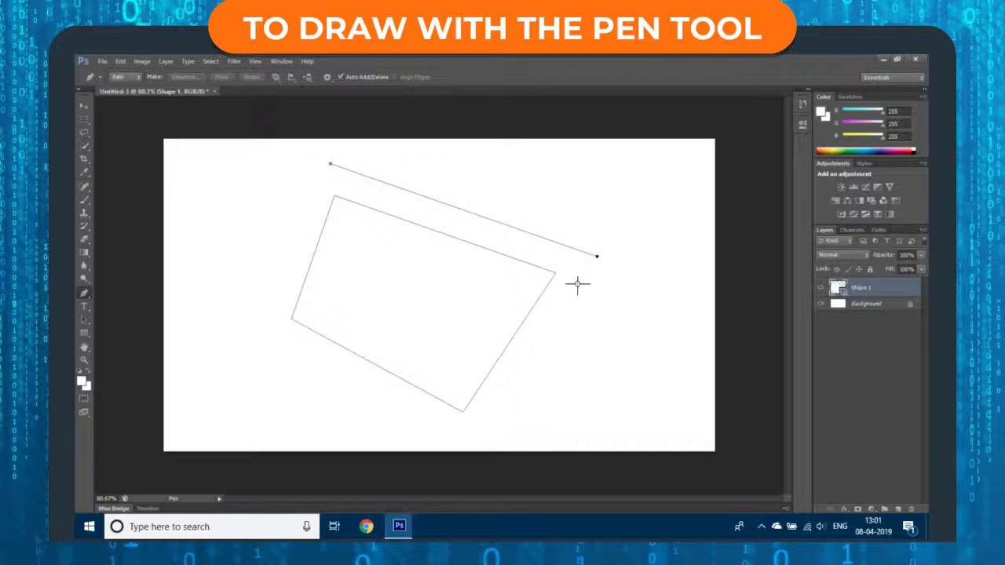
pyautogui.click(468, 439)
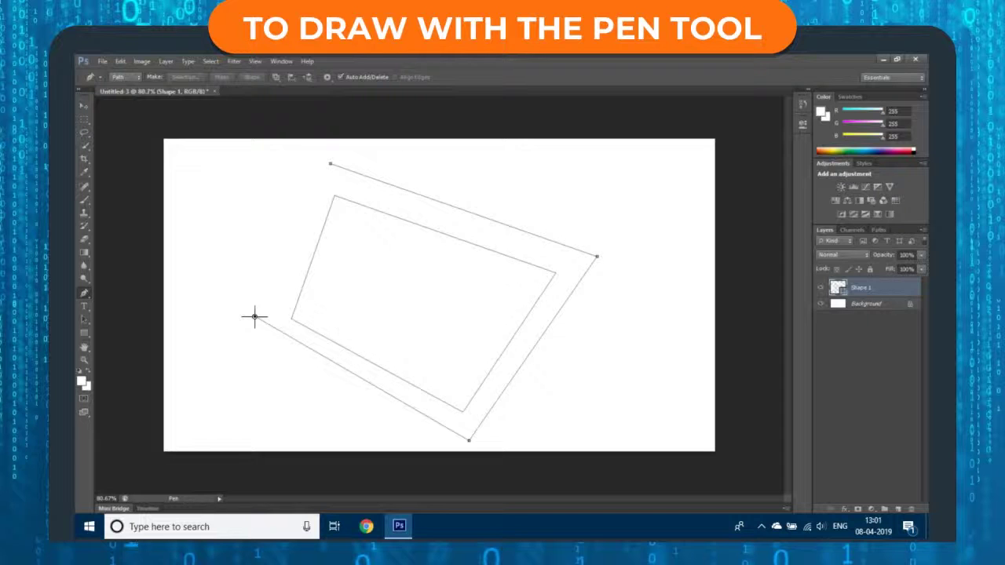
pyautogui.click(255, 317)
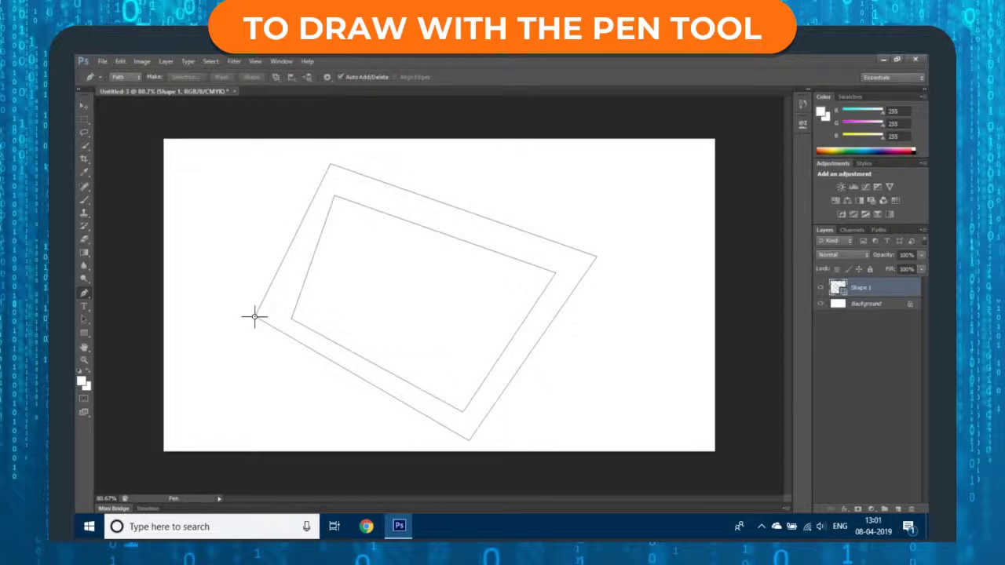
pyautogui.hotkey('ctrl', 'z')
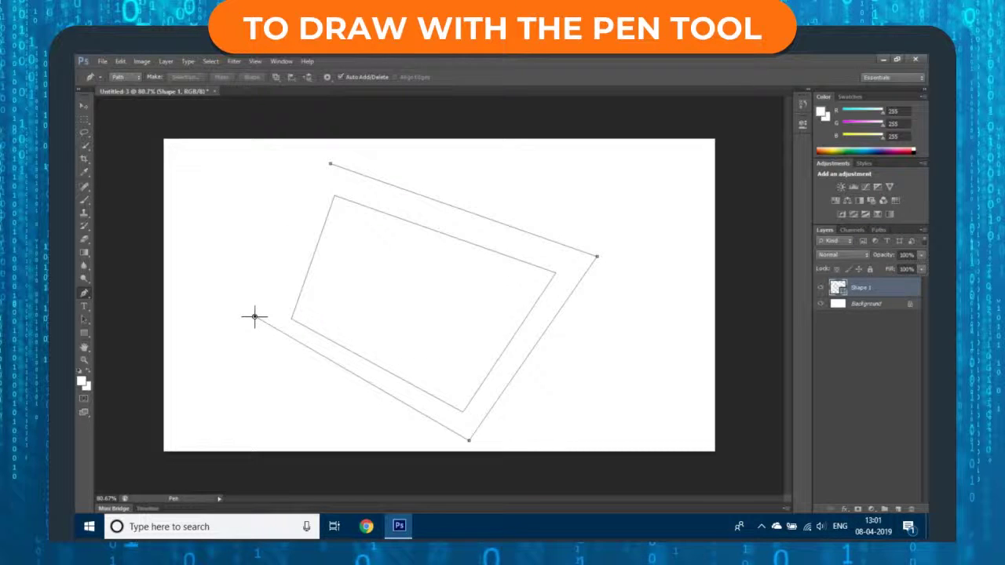
pyautogui.click(330, 167)
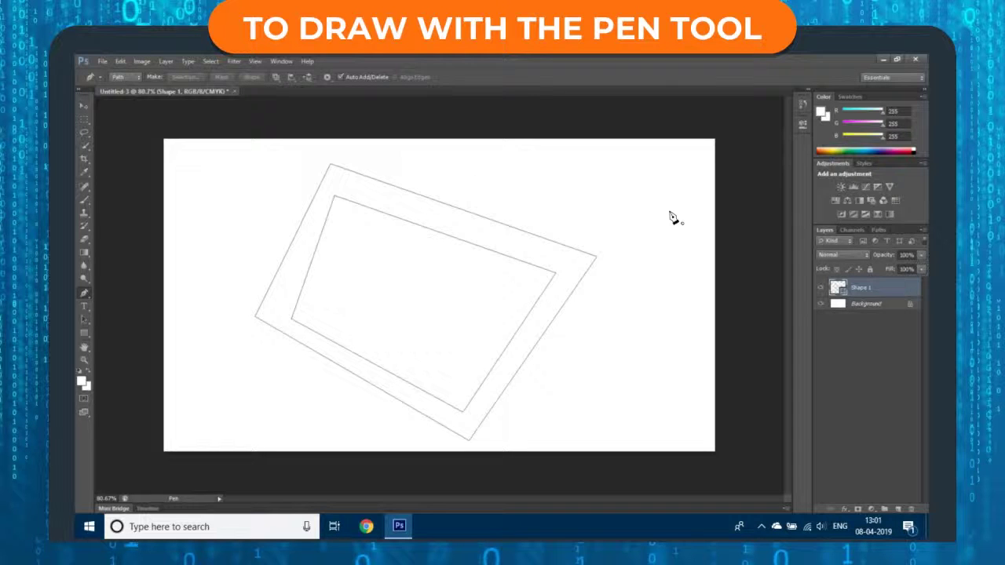
pyautogui.click(878, 230)
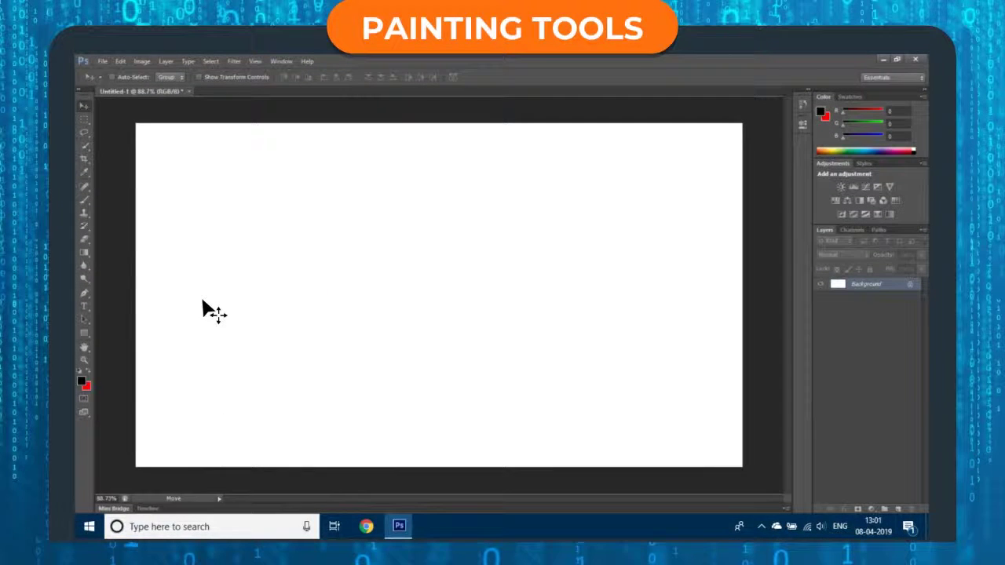
# Look through the tool variants grouped with the Brush, Gradient, Eraser and Blur tools
pyautogui.click(85, 202)
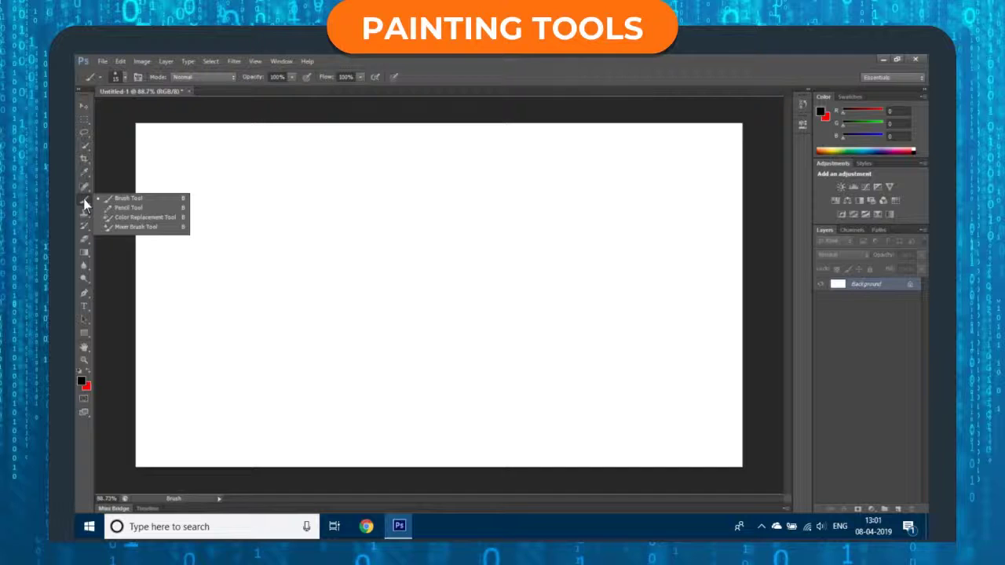
pyautogui.press('v')
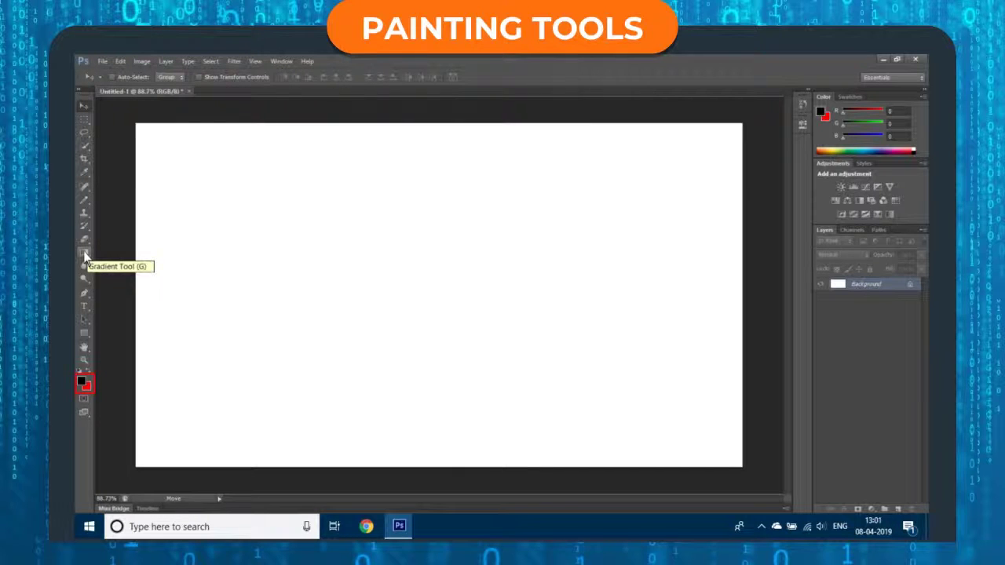
pyautogui.click(85, 256)
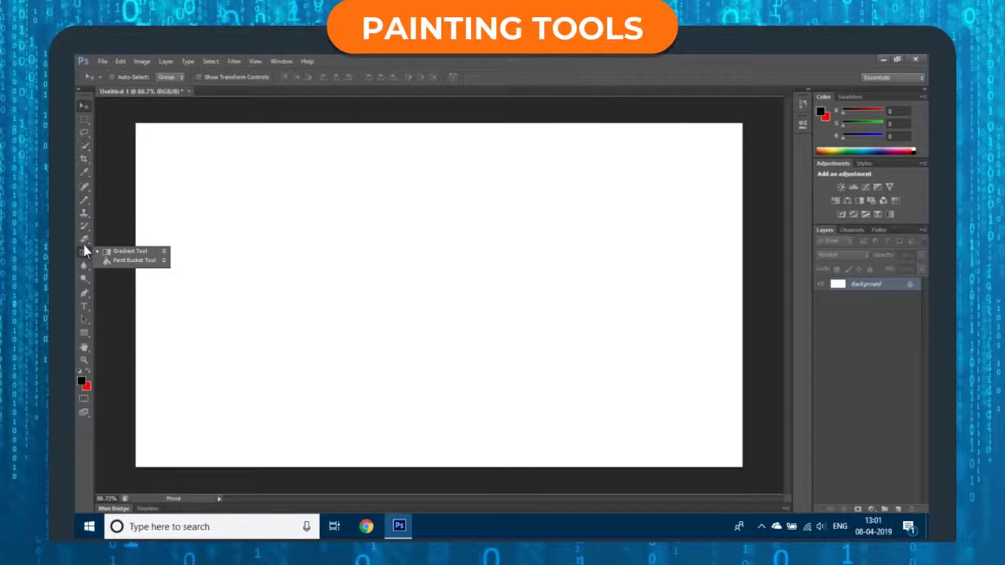
pyautogui.click(84, 242)
pyautogui.click(85, 267)
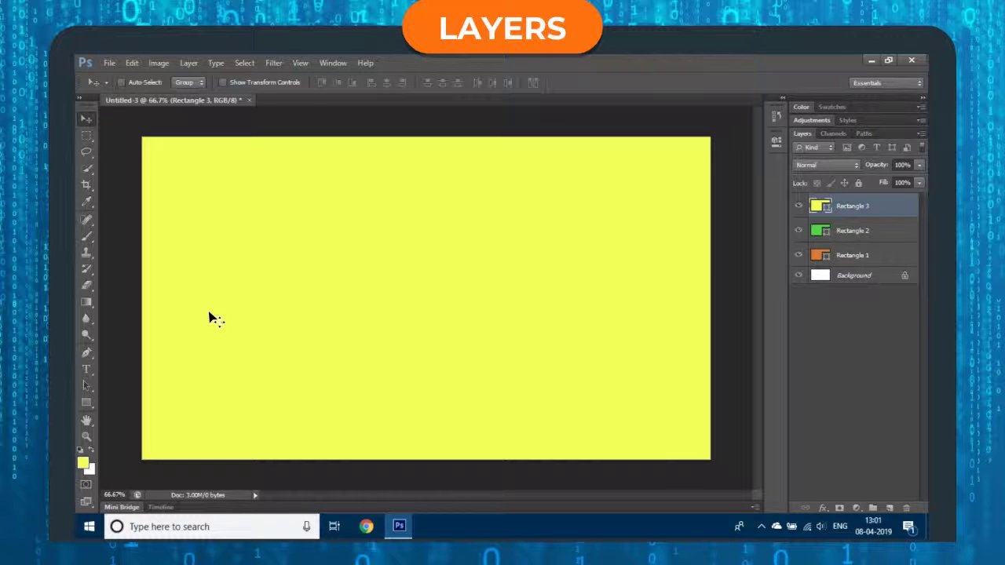
# Duplicate the Rectangle 3 layer and delete the copy
pyautogui.moveTo(849, 207); pyautogui.dragTo(890, 509)
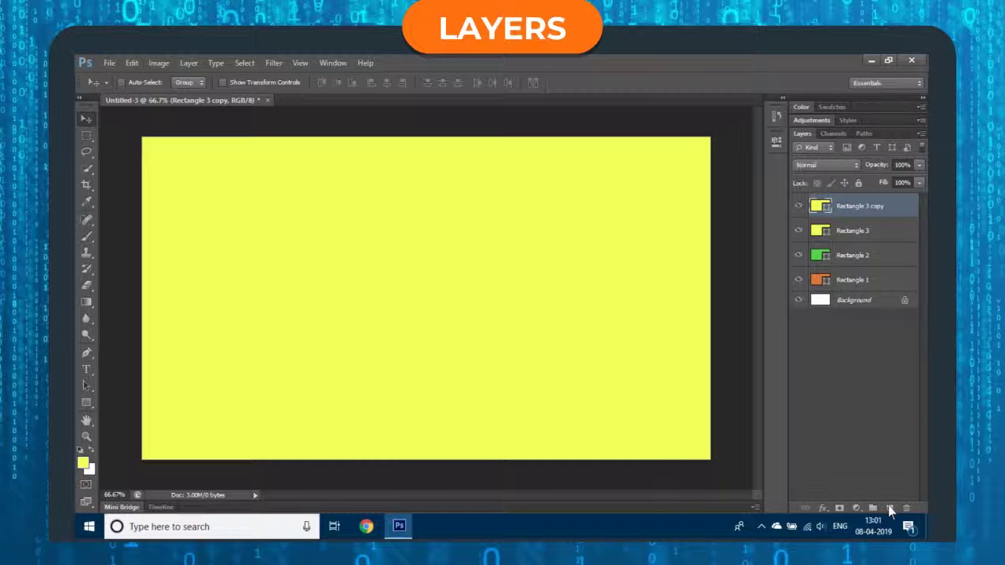
pyautogui.press('Delete')
# Try a lower opacity on the Rectangle 3 layer
pyautogui.click(919, 165)
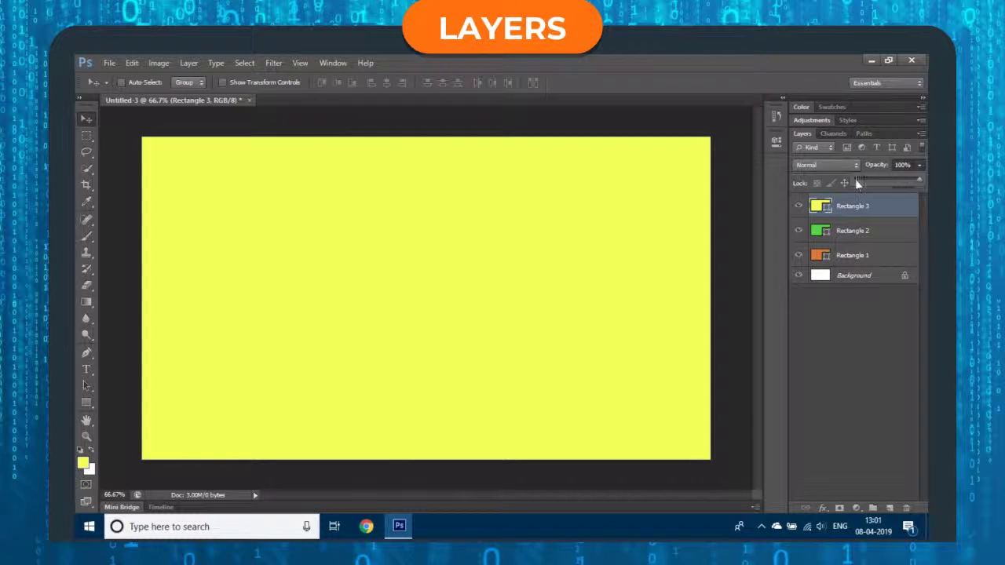
pyautogui.click(857, 182)
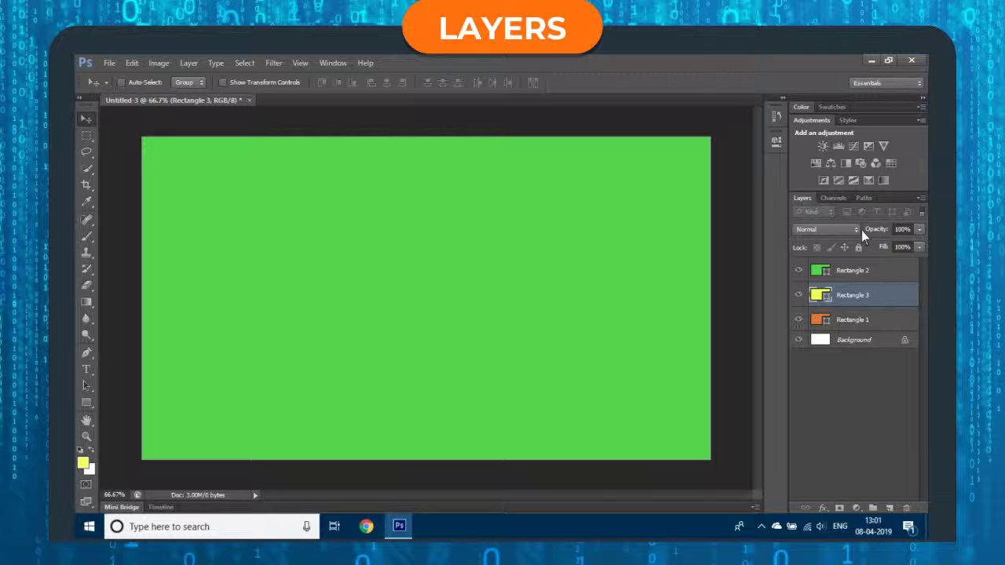
# Look through the fill and adjustment layer types and the layer styles available for the Rectangle 2 layer
pyautogui.click(856, 508)
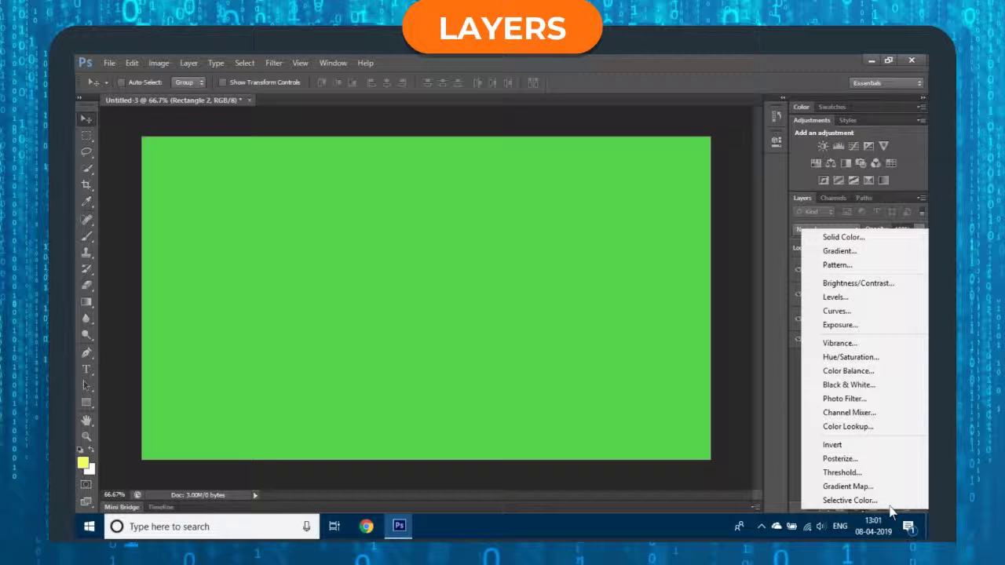
pyautogui.click(892, 512)
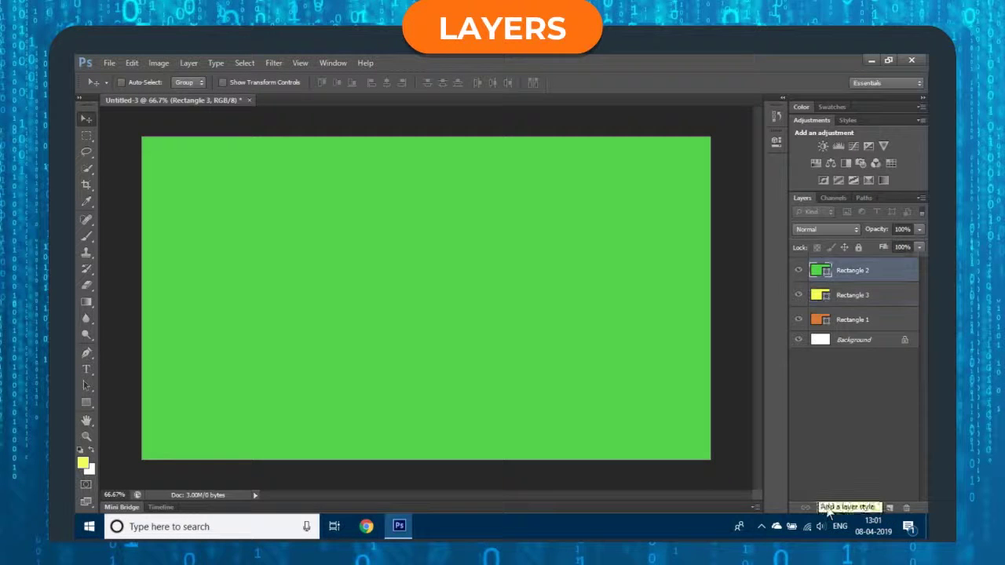
pyautogui.click(829, 509)
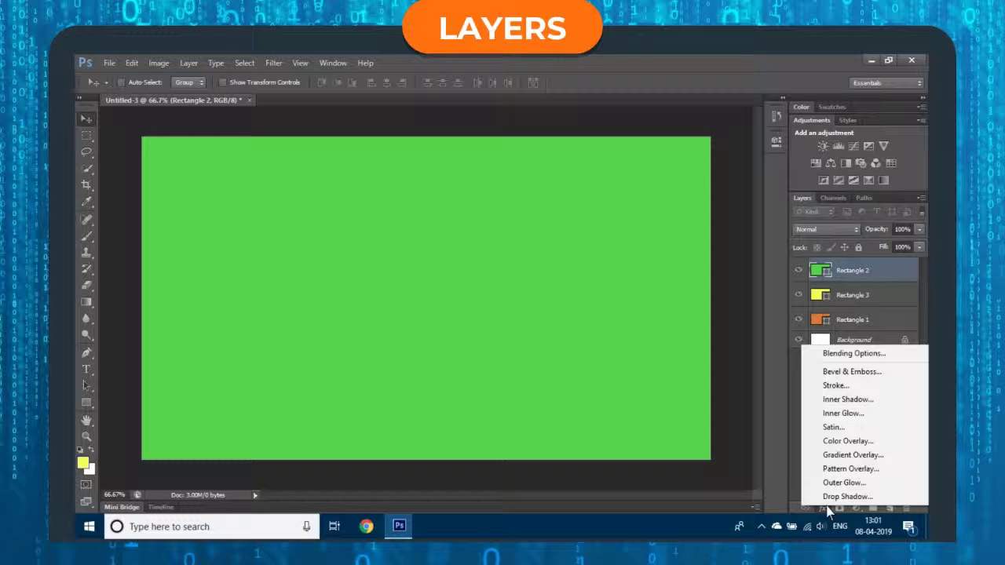
pyautogui.press('Escape')
pyautogui.hotkey('alt', '[')
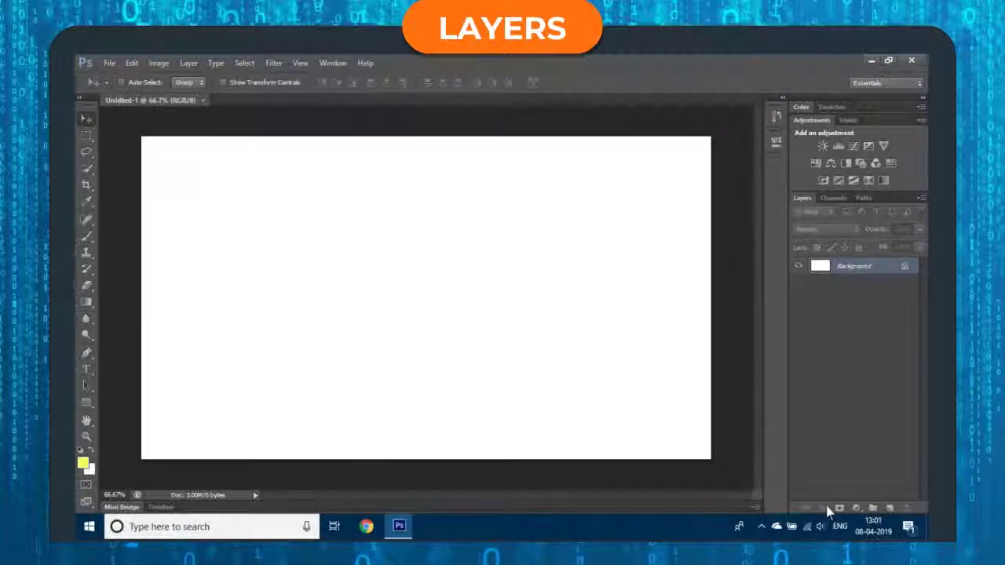
# Add a new empty layer and a layer group above the Background
pyautogui.click(890, 509)
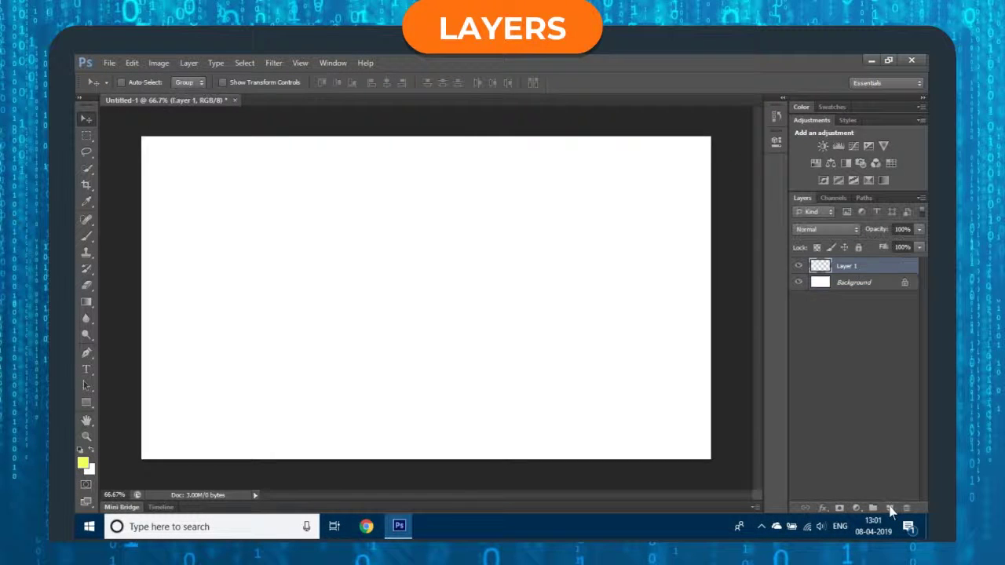
pyautogui.click(874, 509)
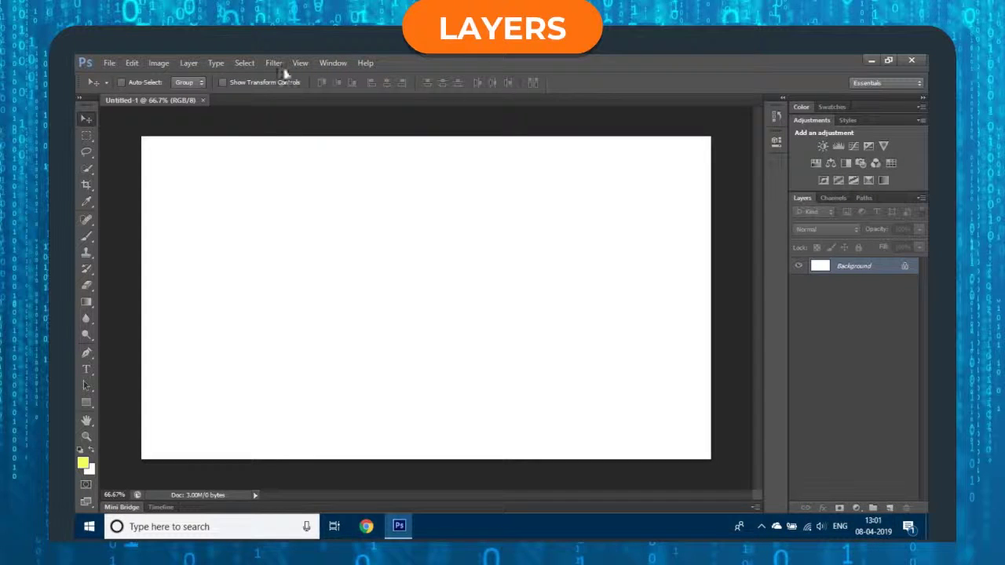
# Create a layer named Layer 1 above the Background with Normal mode and 100% opacity
pyautogui.click(189, 64)
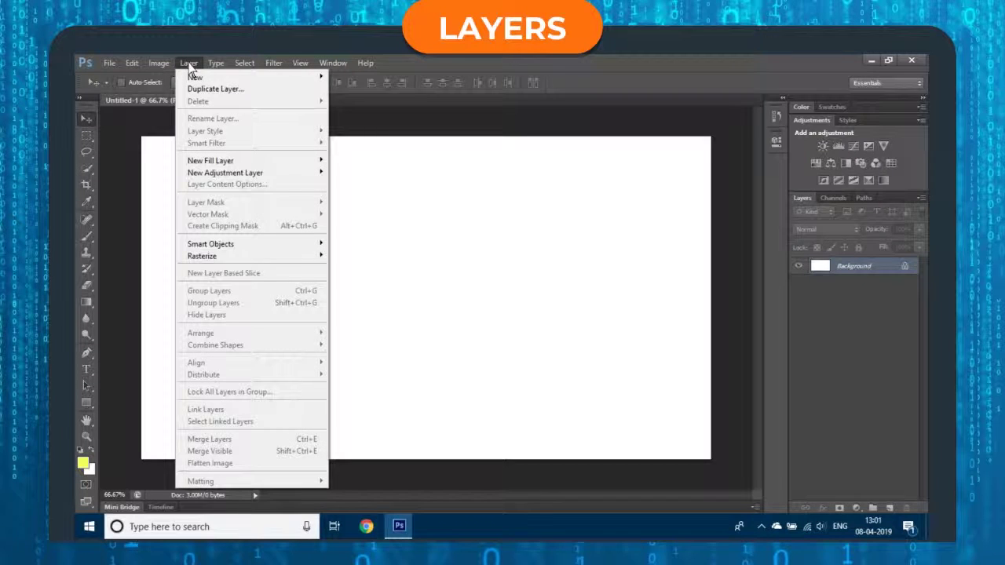
pyautogui.moveTo(299, 76)
pyautogui.click(368, 75)
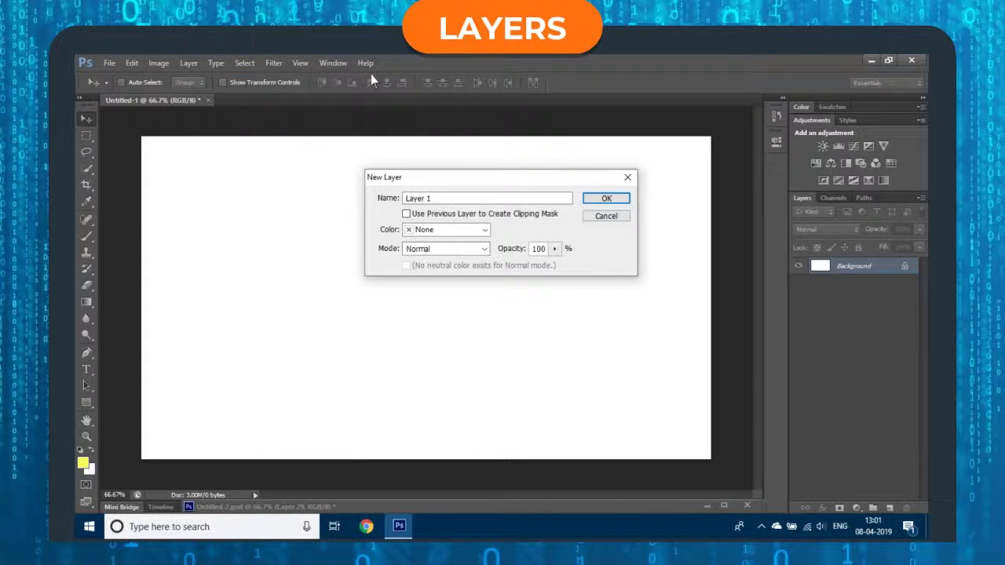
pyautogui.press('Escape')
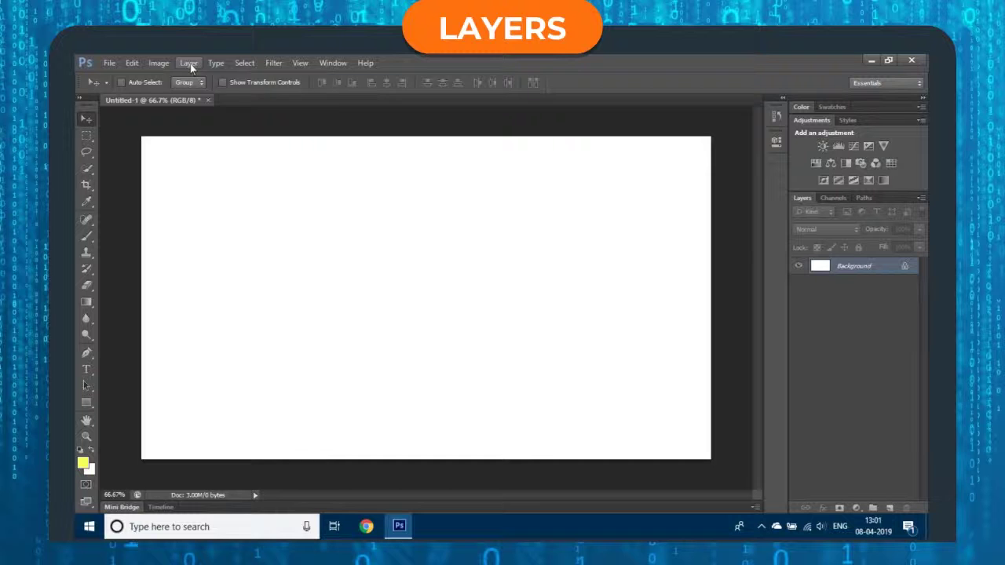
# Create a new layer group above Layer 1 with the default options
pyautogui.click(190, 64)
pyautogui.moveTo(220, 79)
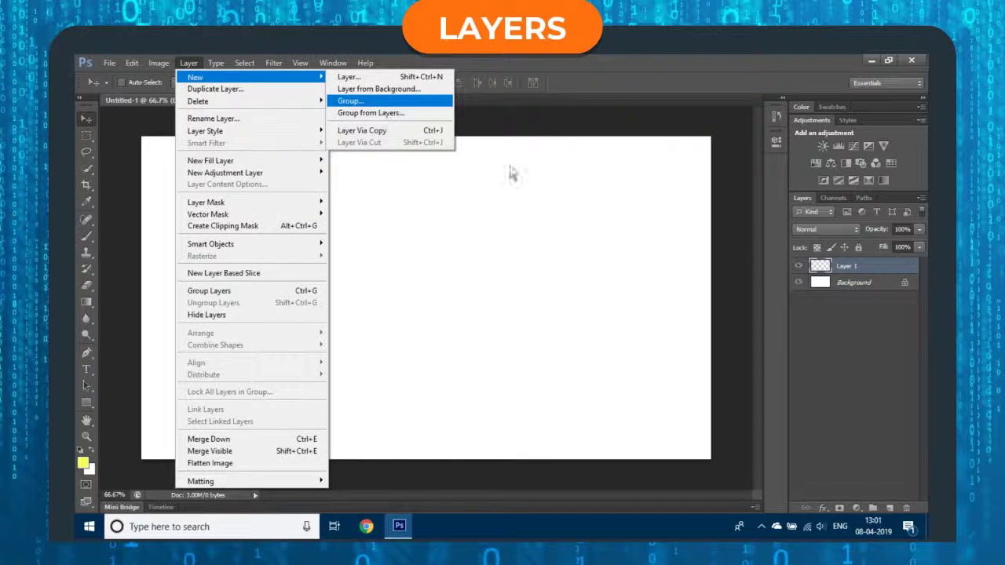
pyautogui.press('Return')
pyautogui.press('Return')
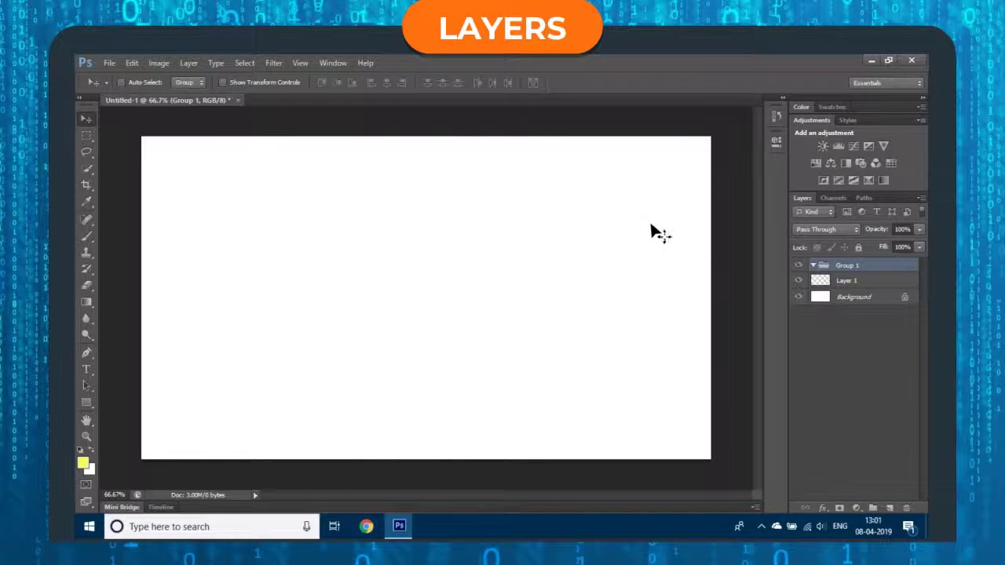
# Select Layer 1, bring up the New Layer options, and cancel without creating a layer
pyautogui.click(848, 284)
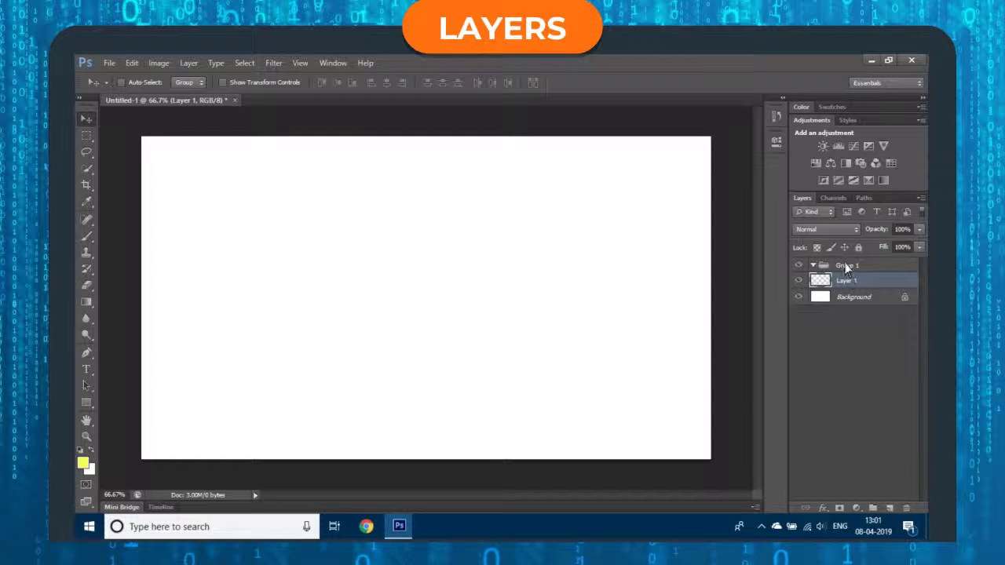
pyautogui.click(846, 267)
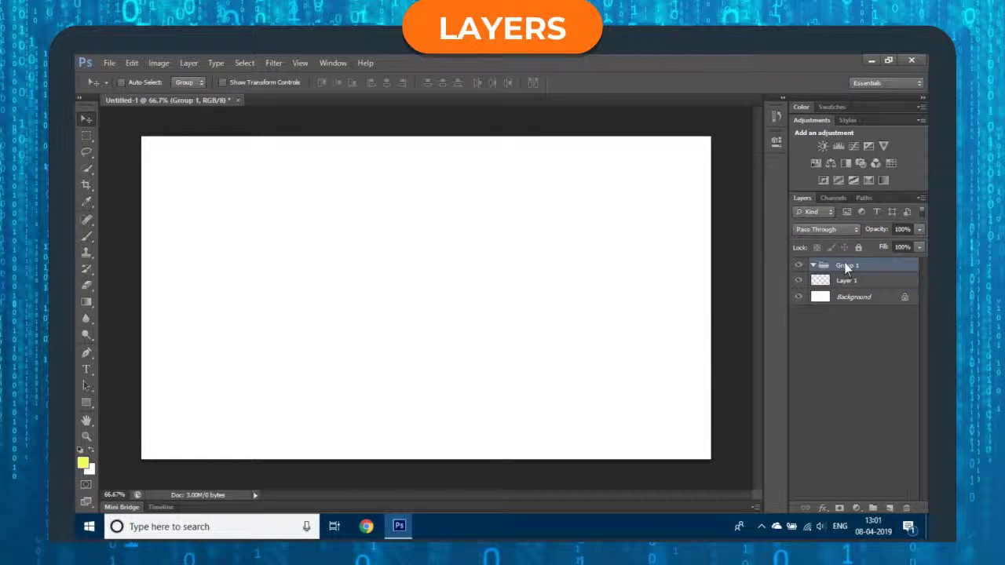
pyautogui.click(849, 279)
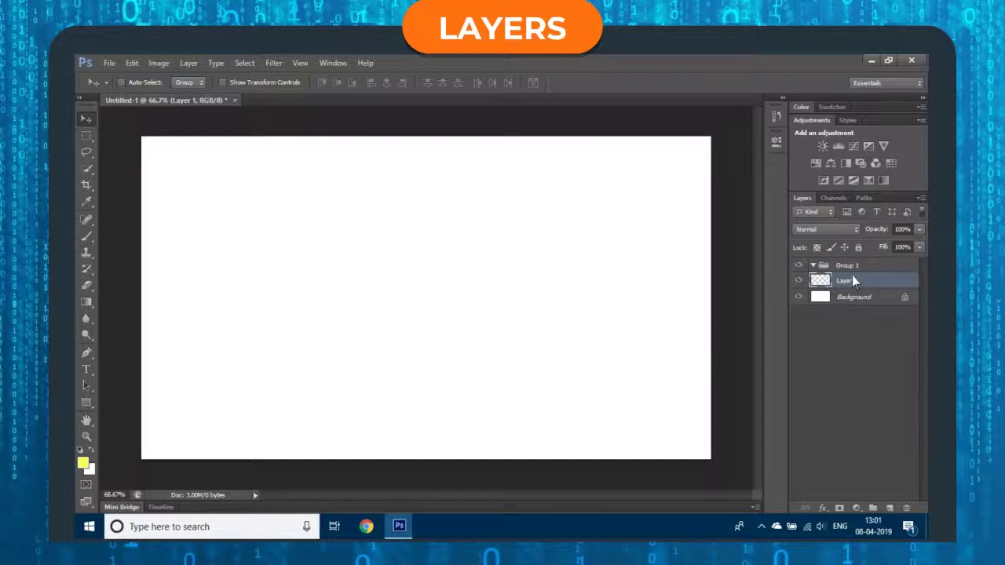
pyautogui.keyDown('alt'); pyautogui.click(891, 509); pyautogui.keyUp('alt')
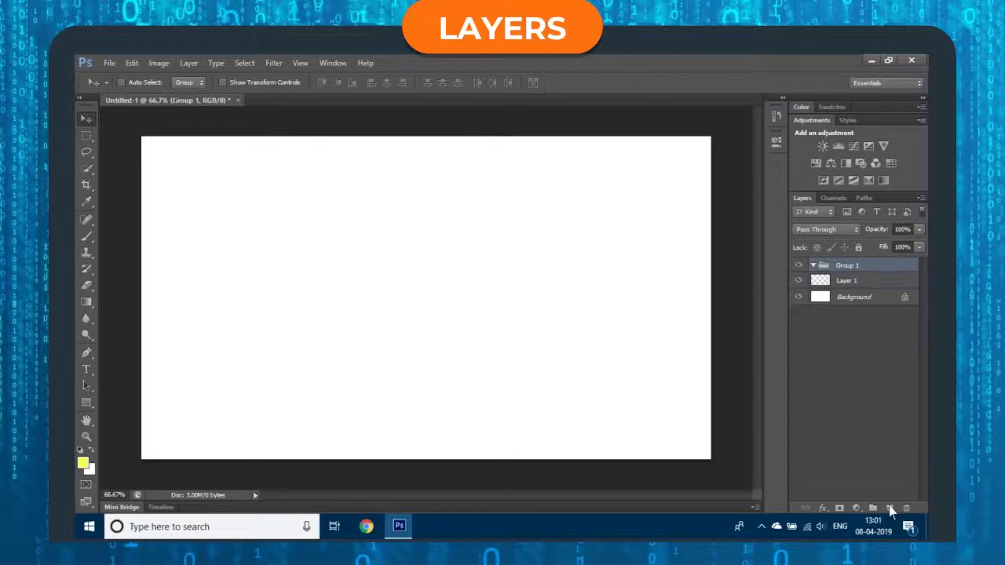
pyautogui.keyDown('alt'); pyautogui.click(873, 509); pyautogui.keyUp('alt')
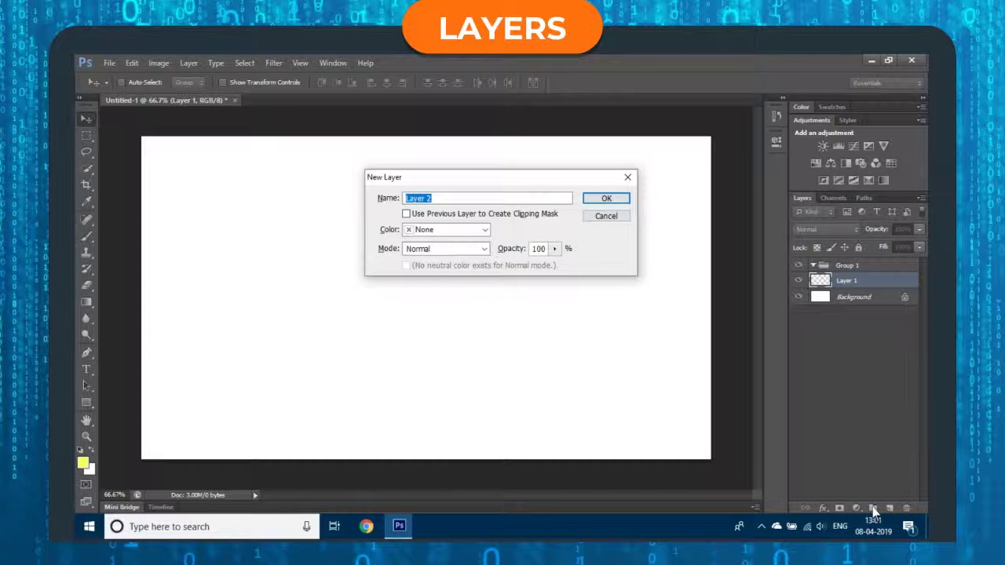
pyautogui.press('Escape')
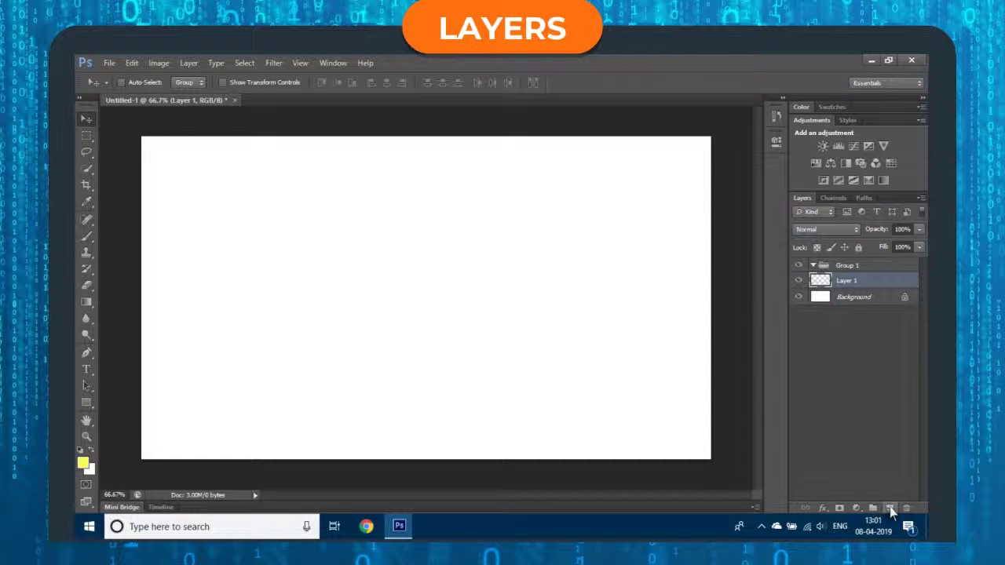
# Add a new empty layer directly below Layer 1
pyautogui.keyDown('ctrl'); pyautogui.click(890, 508); pyautogui.keyUp('ctrl')
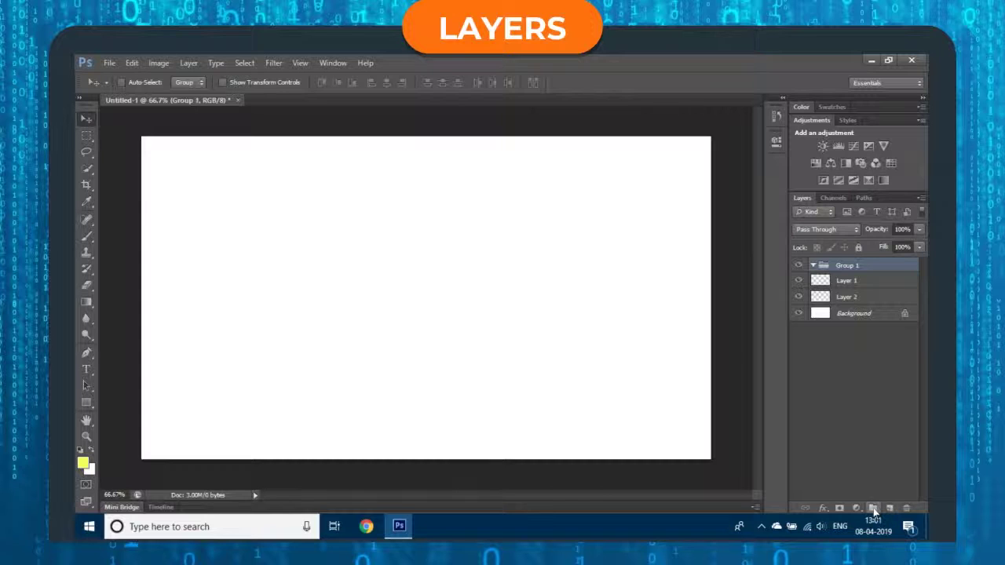
# Create a new layer group nested inside Group 1
pyautogui.click(873, 509)
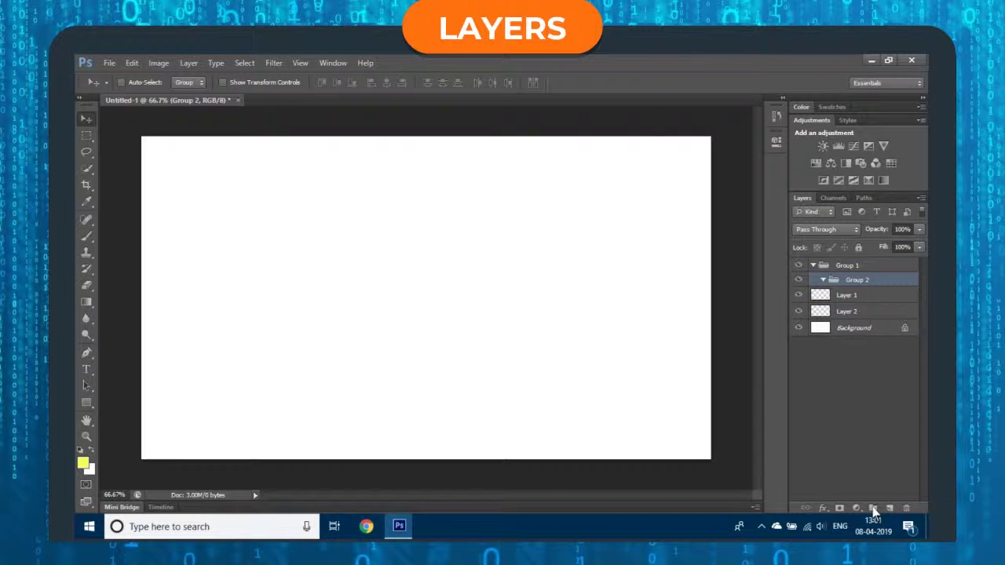
# Create a new layer named Layer 2 directly above Layer 1, with Normal mode, no color and 100% opacity
pyautogui.hotkey('ctrl', 'shift', 'n')
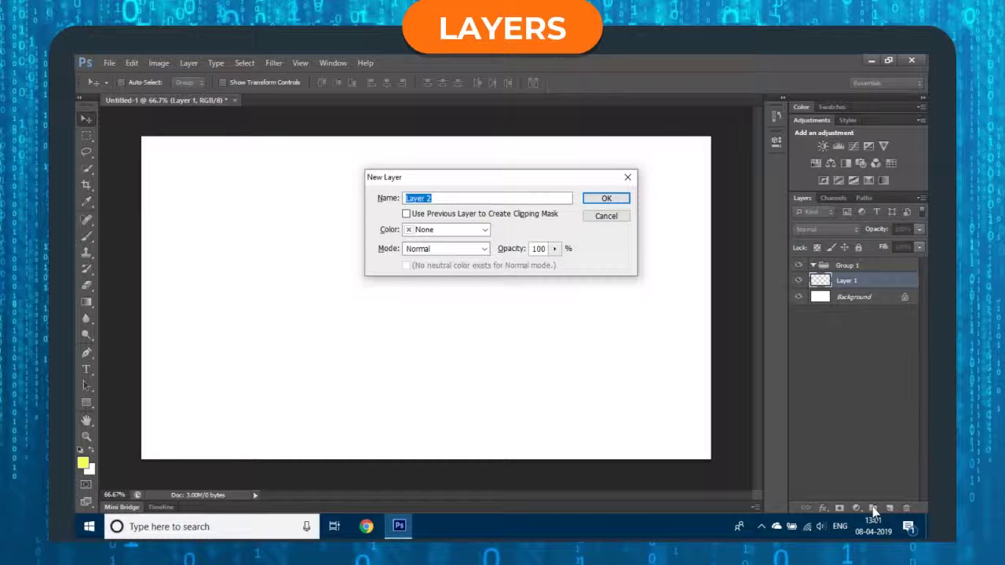
pyautogui.click(606, 200)
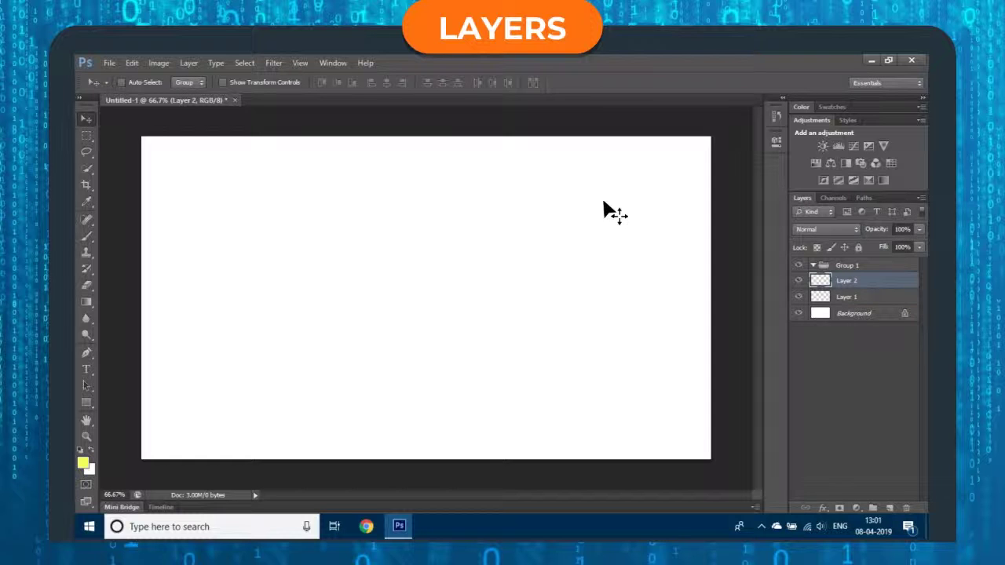
pyautogui.hotkey('ctrl', 'shift', 'n')
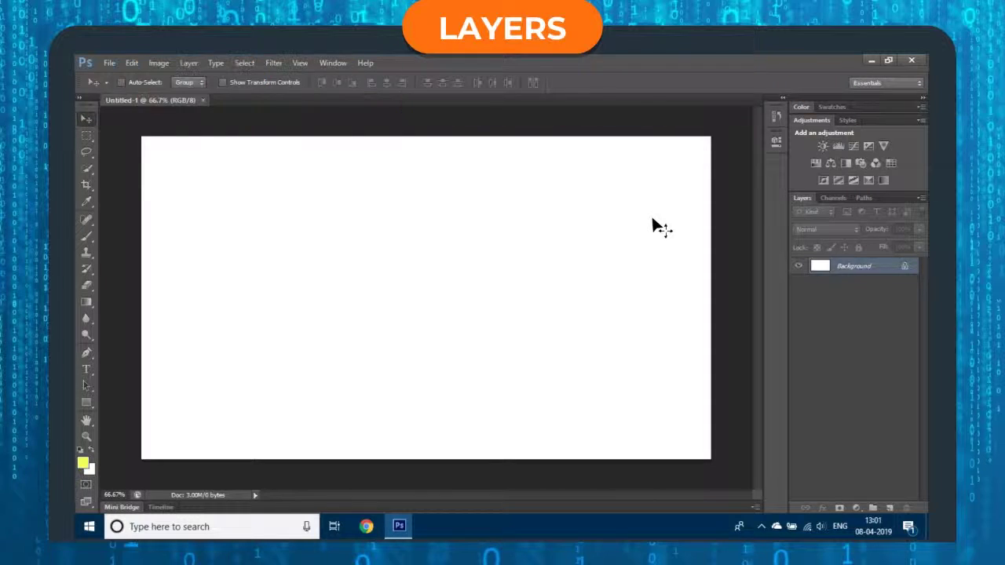
# Draw a right-pointing arrow custom shape about 828 by 324 px in the middle of the canvas and fill it with solid red
pyautogui.moveTo(86, 402); pyautogui.dragTo(146, 457)
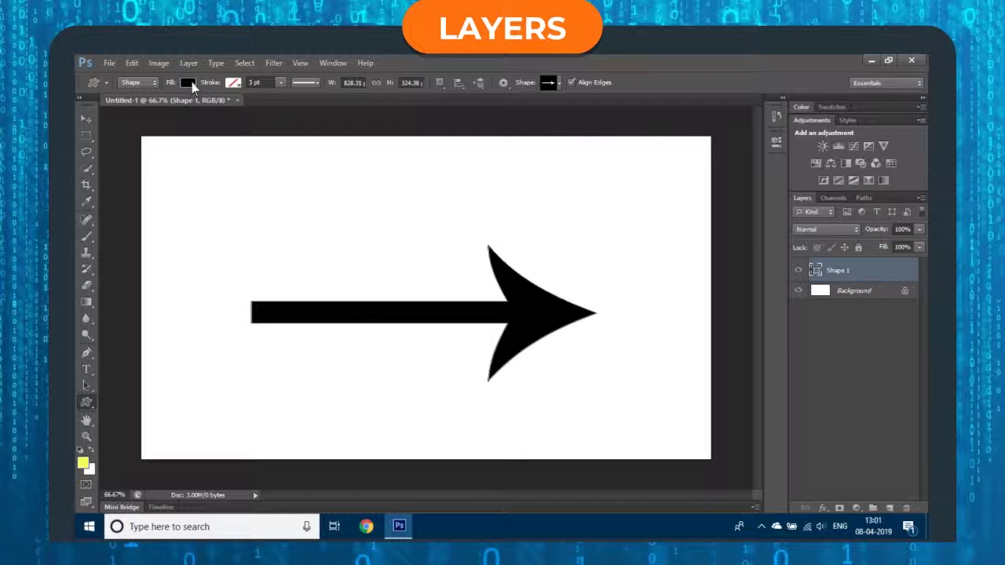
pyautogui.click(188, 83)
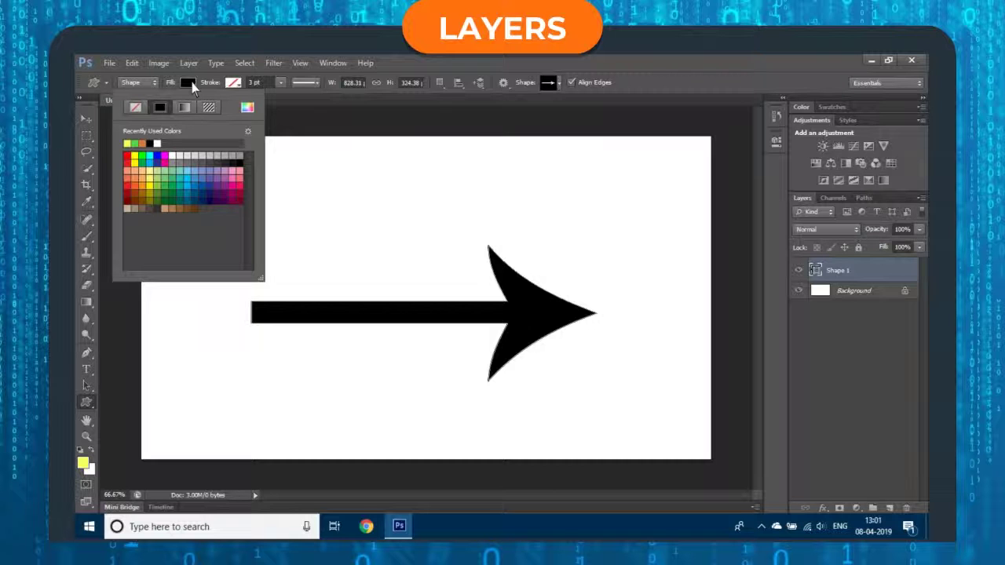
pyautogui.click(127, 156)
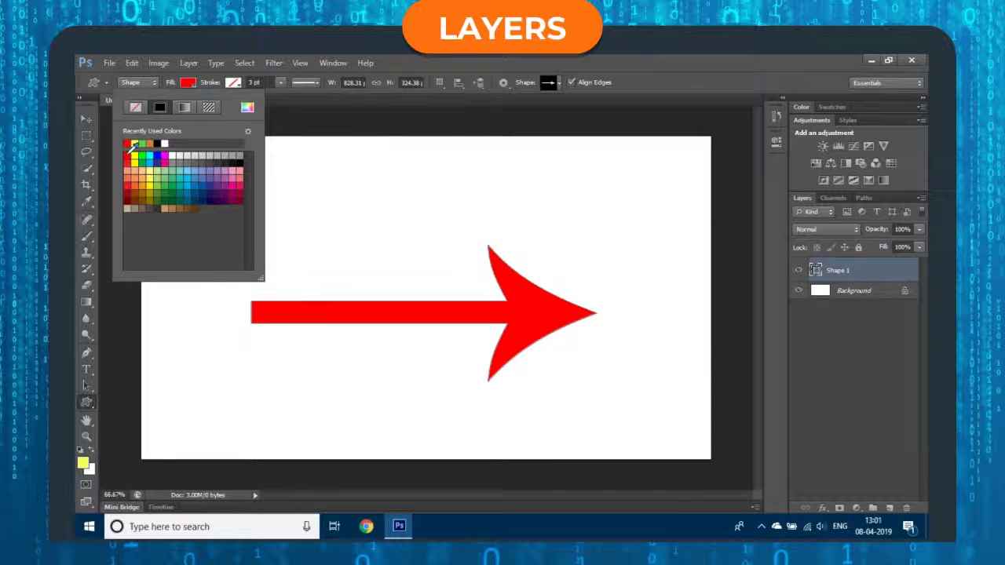